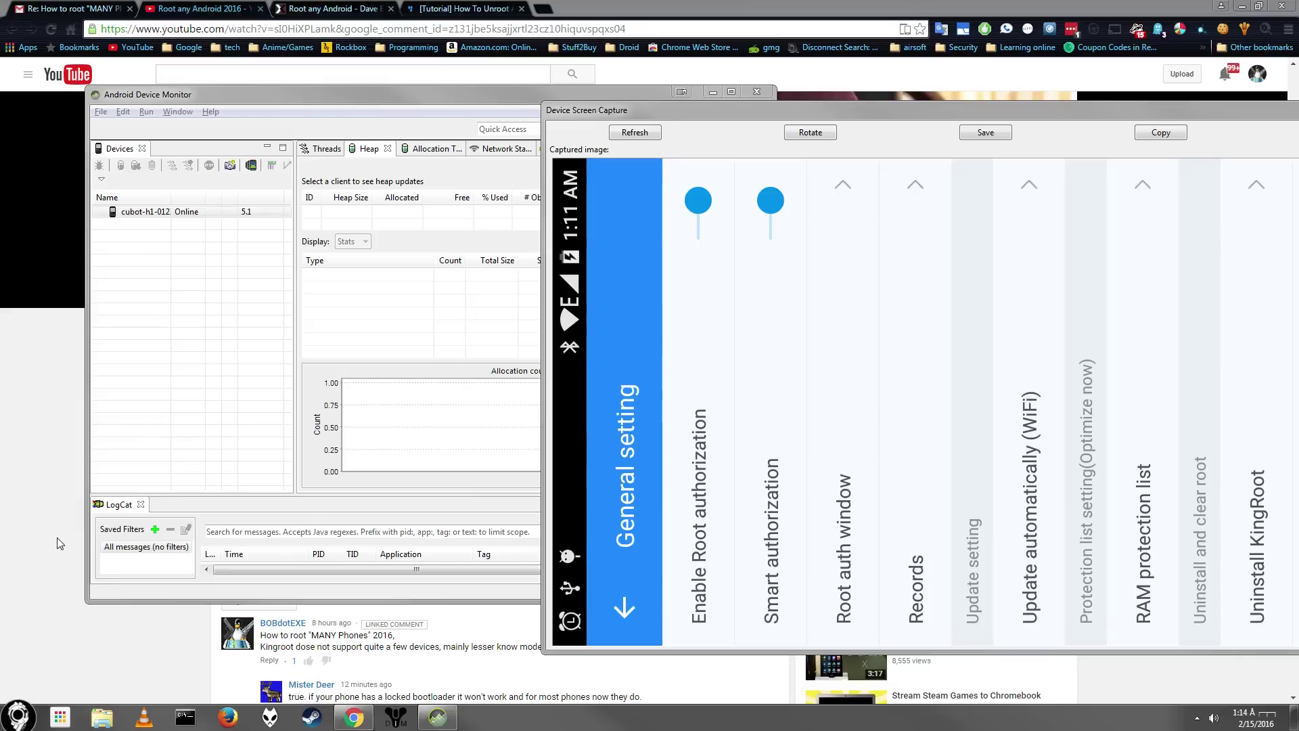
# Step: Bring Chrome forward and scroll the 'Root any Android 2016' video to its description and comments
pyautogui.click(56, 539)
pyautogui.scroll(4, 162, 501)
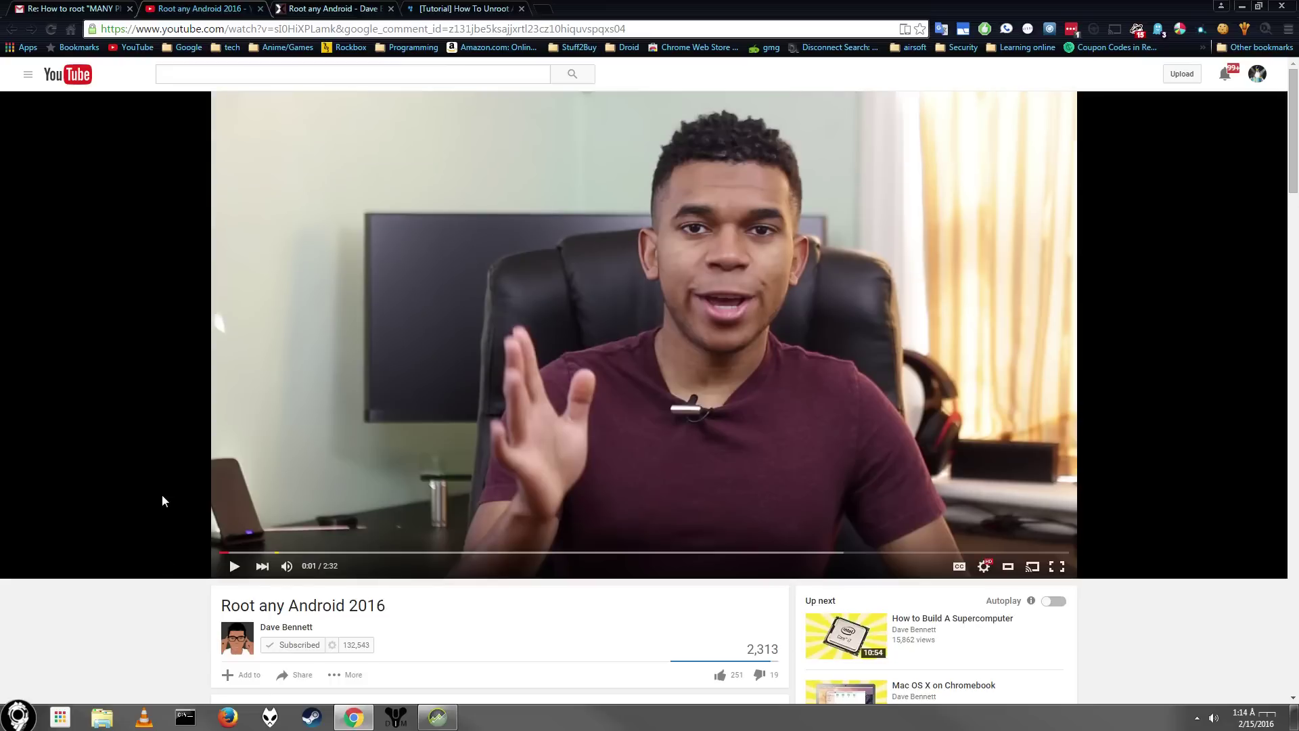
pyautogui.scroll(-2, 241, 446)
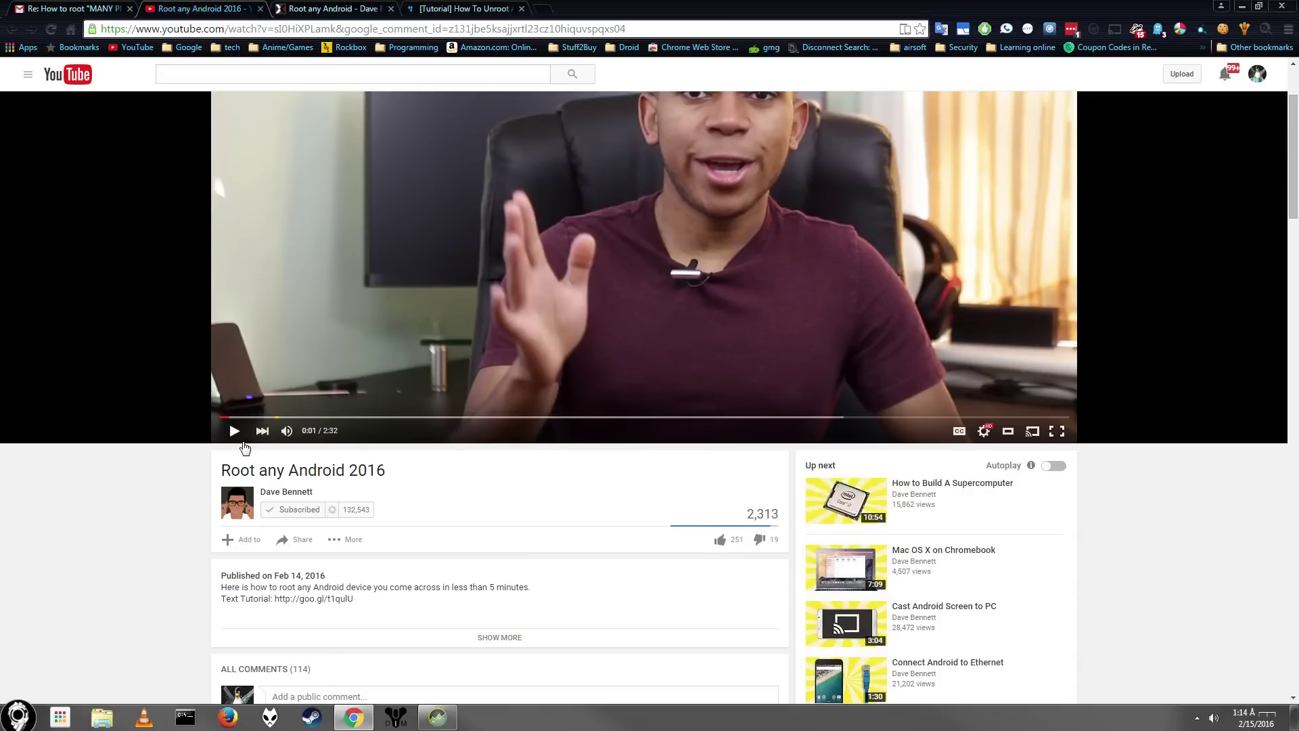
pyautogui.scroll(-1, 245, 448)
pyautogui.scroll(3, 242, 444)
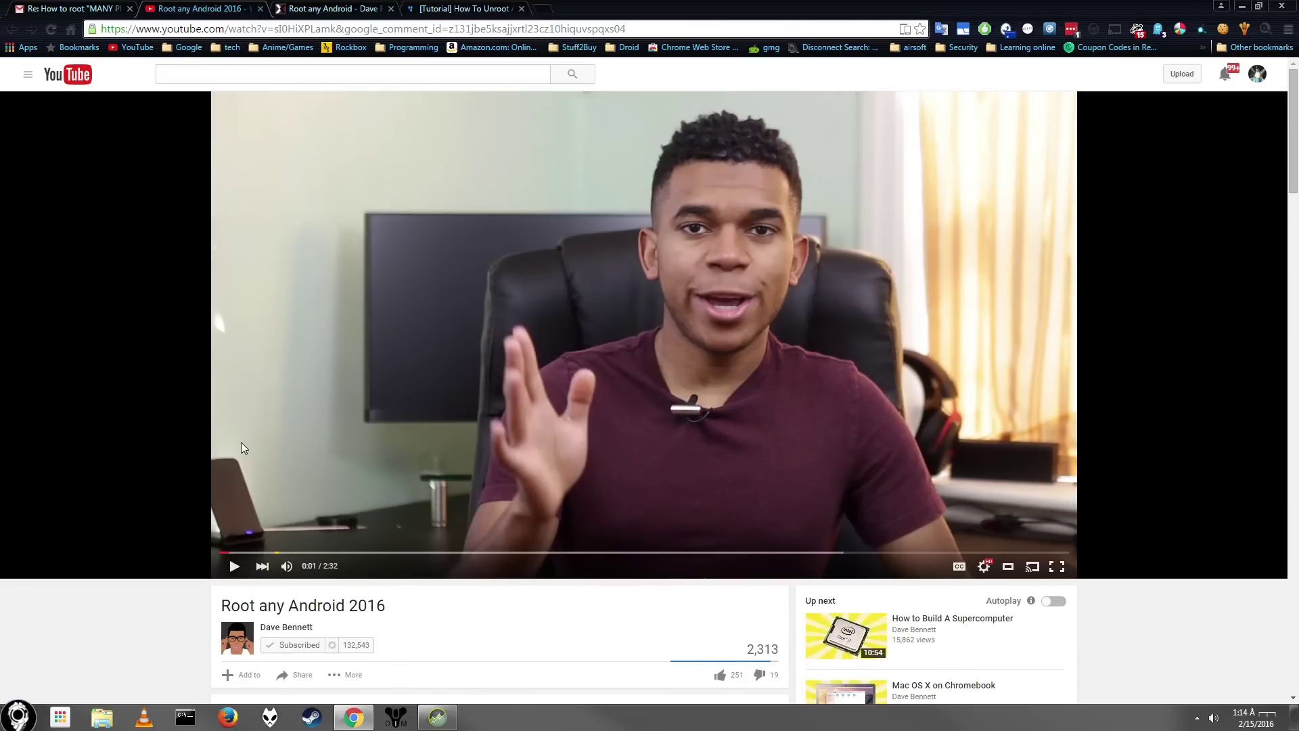
pyautogui.scroll(-4, 131, 450)
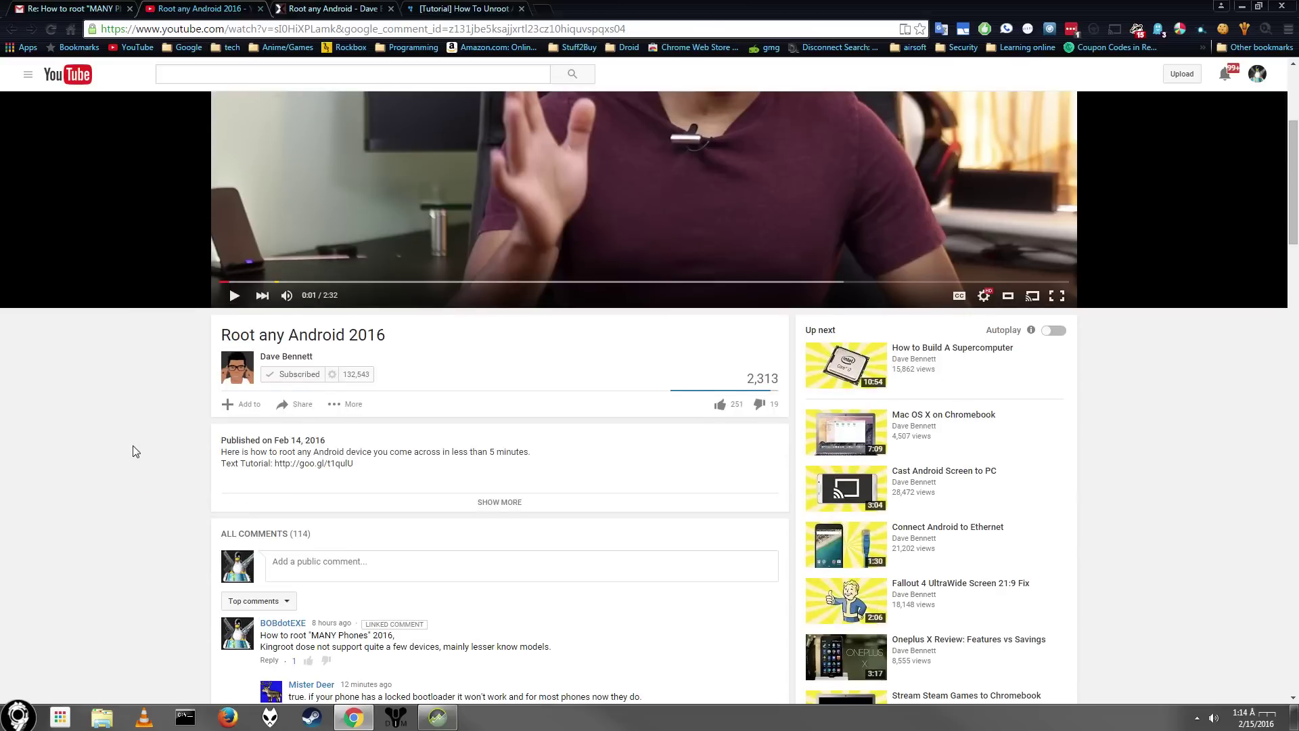
pyautogui.scroll(-1, 134, 446)
pyautogui.scroll(1, 137, 447)
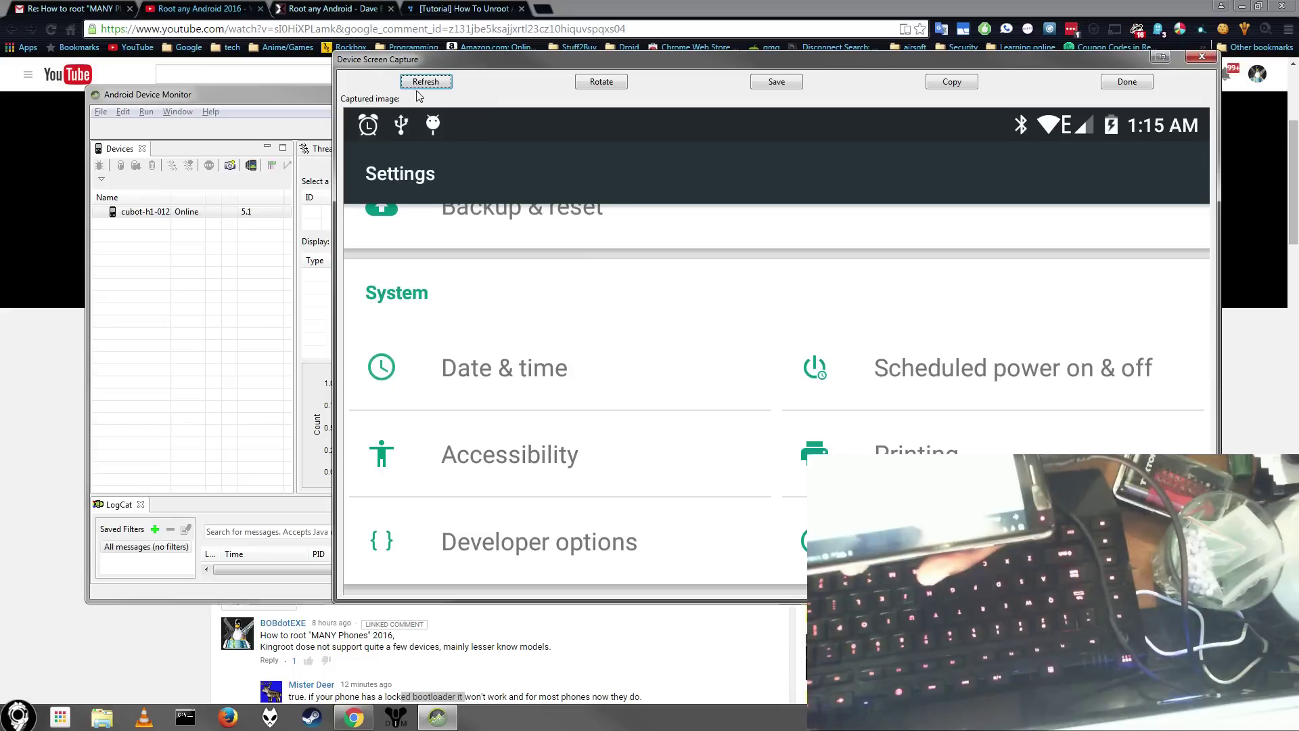
# Step: Refresh the phone capture through About phone, Build number R16 taps, and Developer options
pyautogui.click(421, 94)
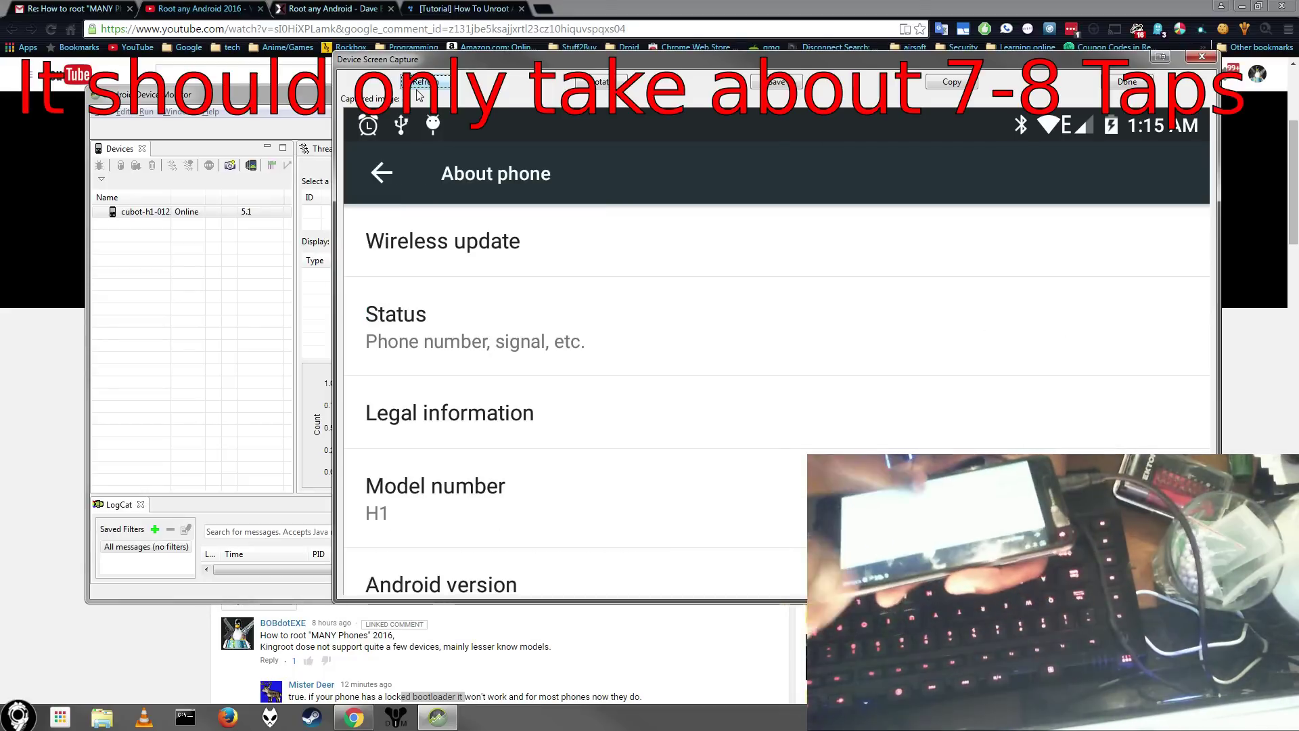
pyautogui.click(419, 93)
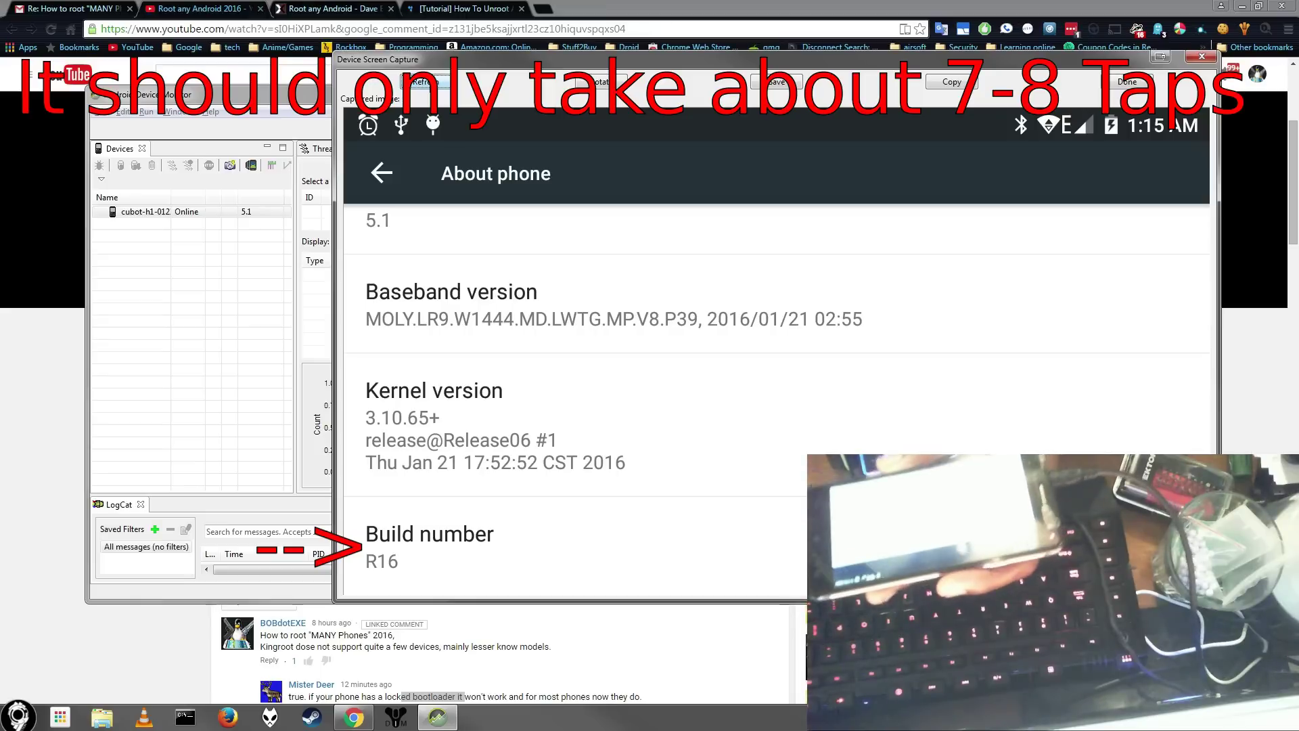
pyautogui.press('Return')
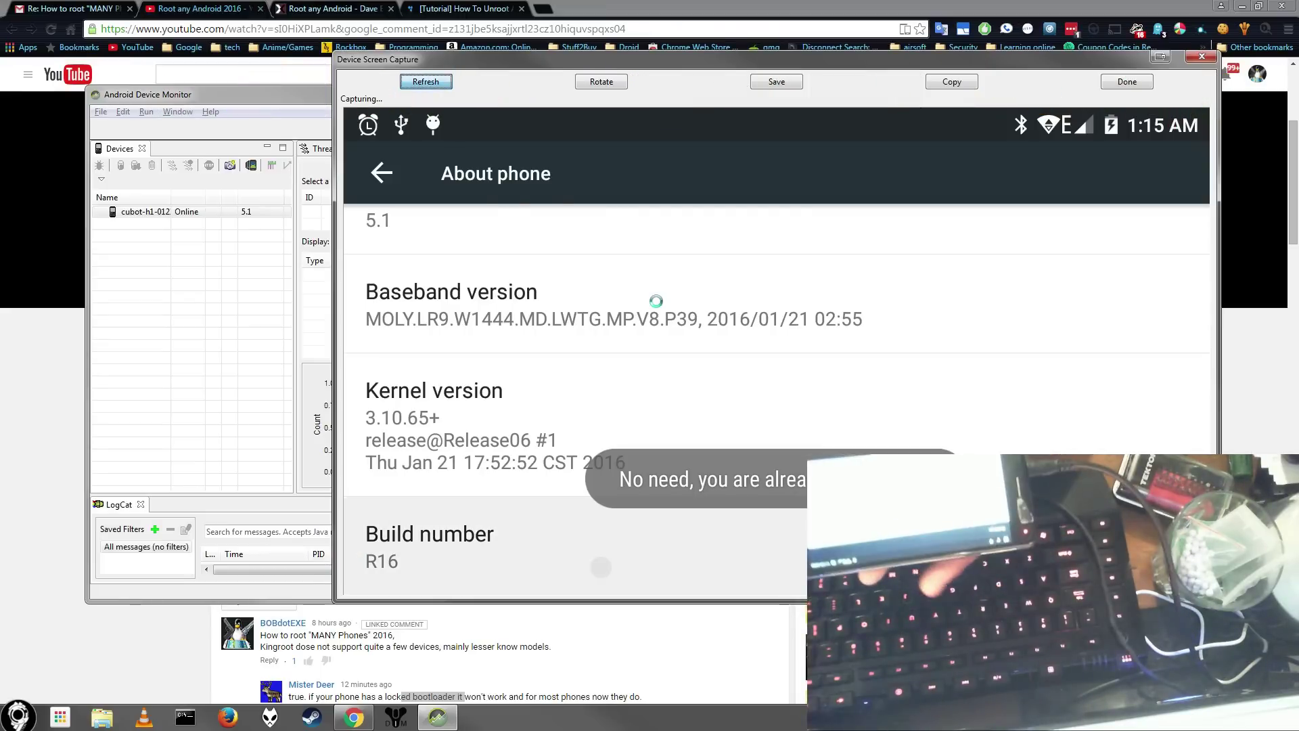
pyautogui.press('Return')
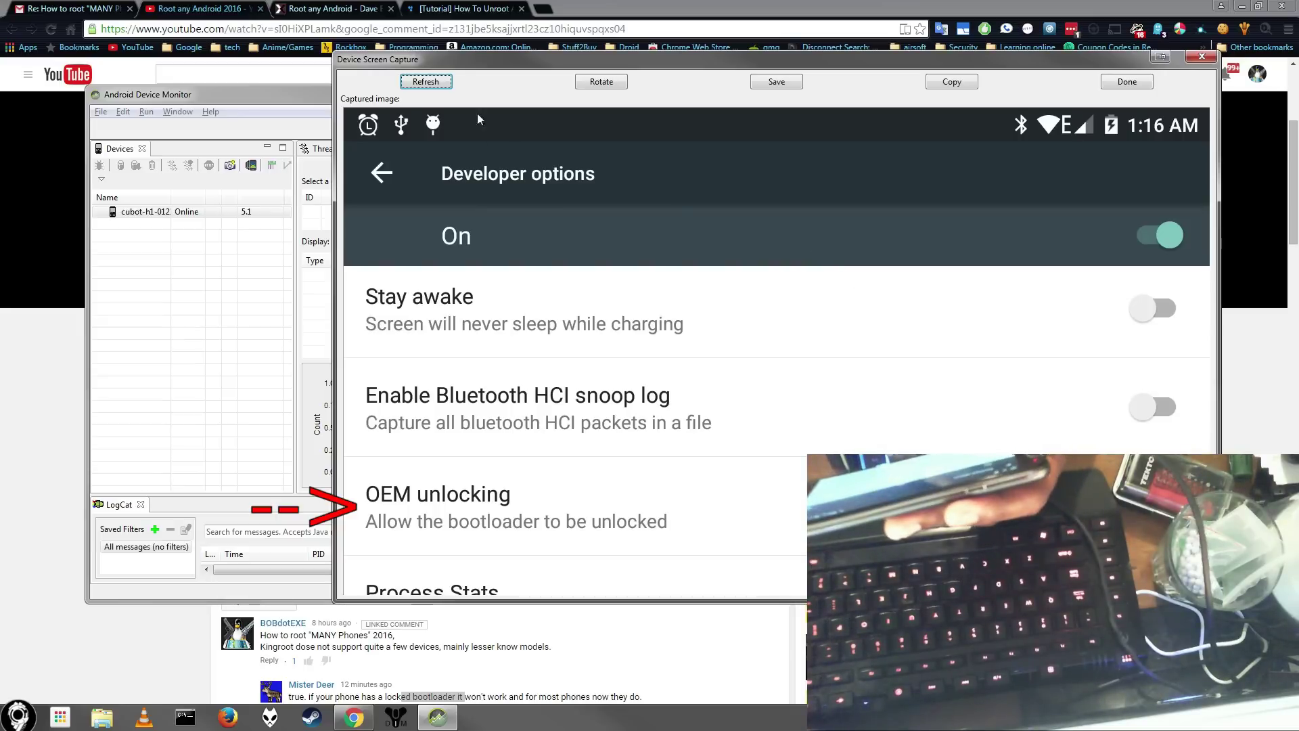
# Step: Refresh the capture through the PIN screen and Allow OEM unlocking dialog until OEM unlocking shows on
pyautogui.click(436, 86)
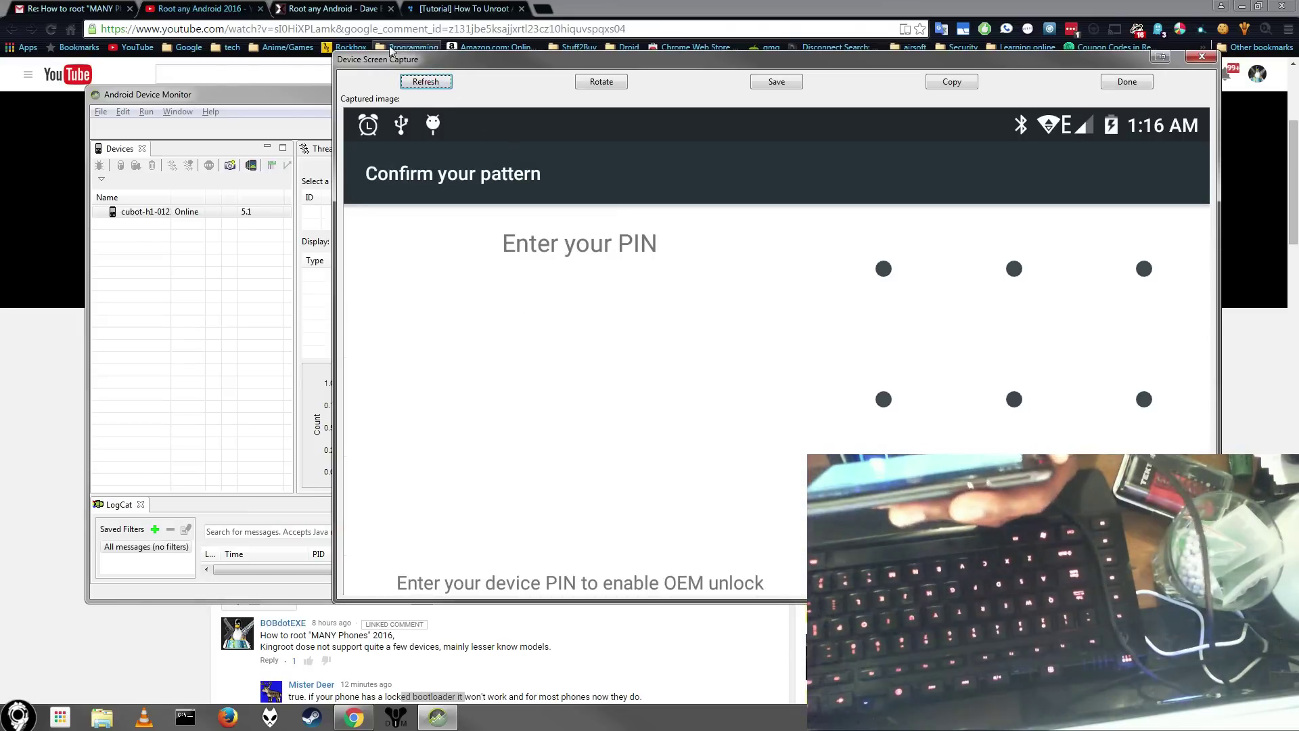
pyautogui.click(432, 82)
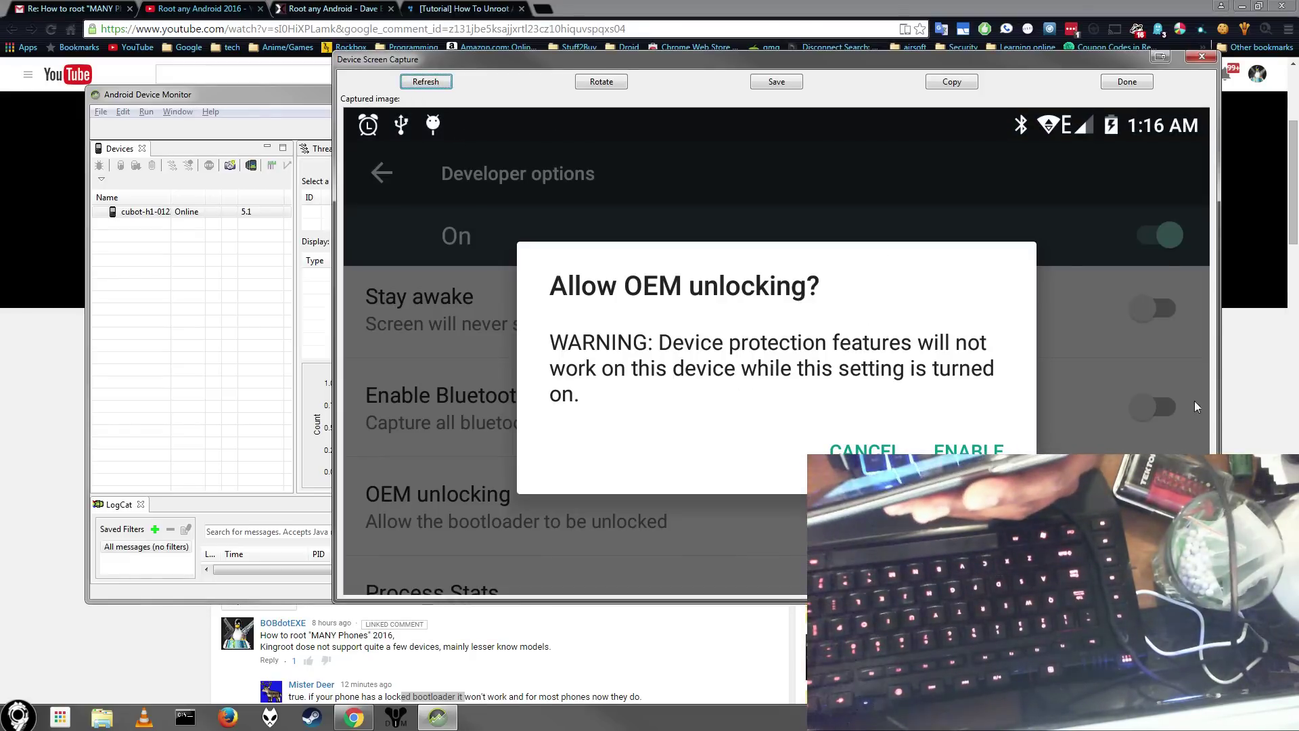
pyautogui.press('Return')
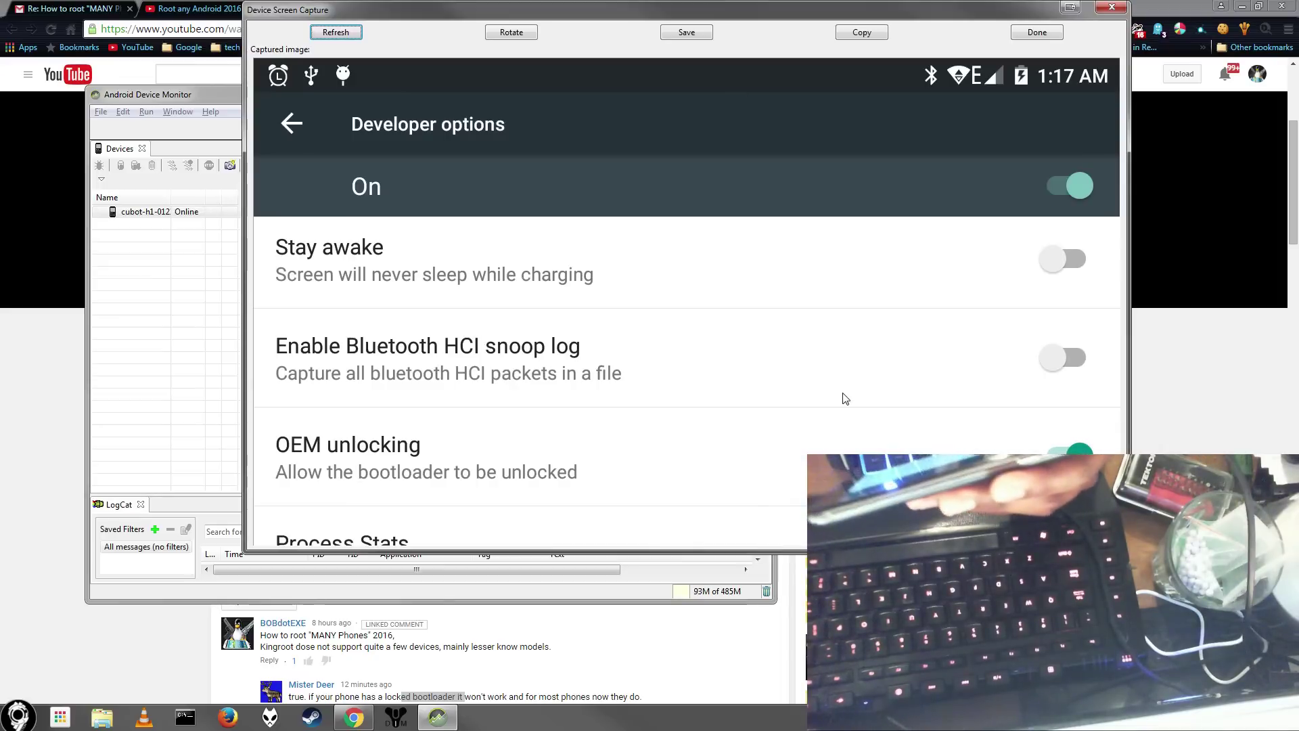
# Step: Refresh the capture to show Unknown sources enabled, then the phone's Chrome Google page
pyautogui.press('Return')
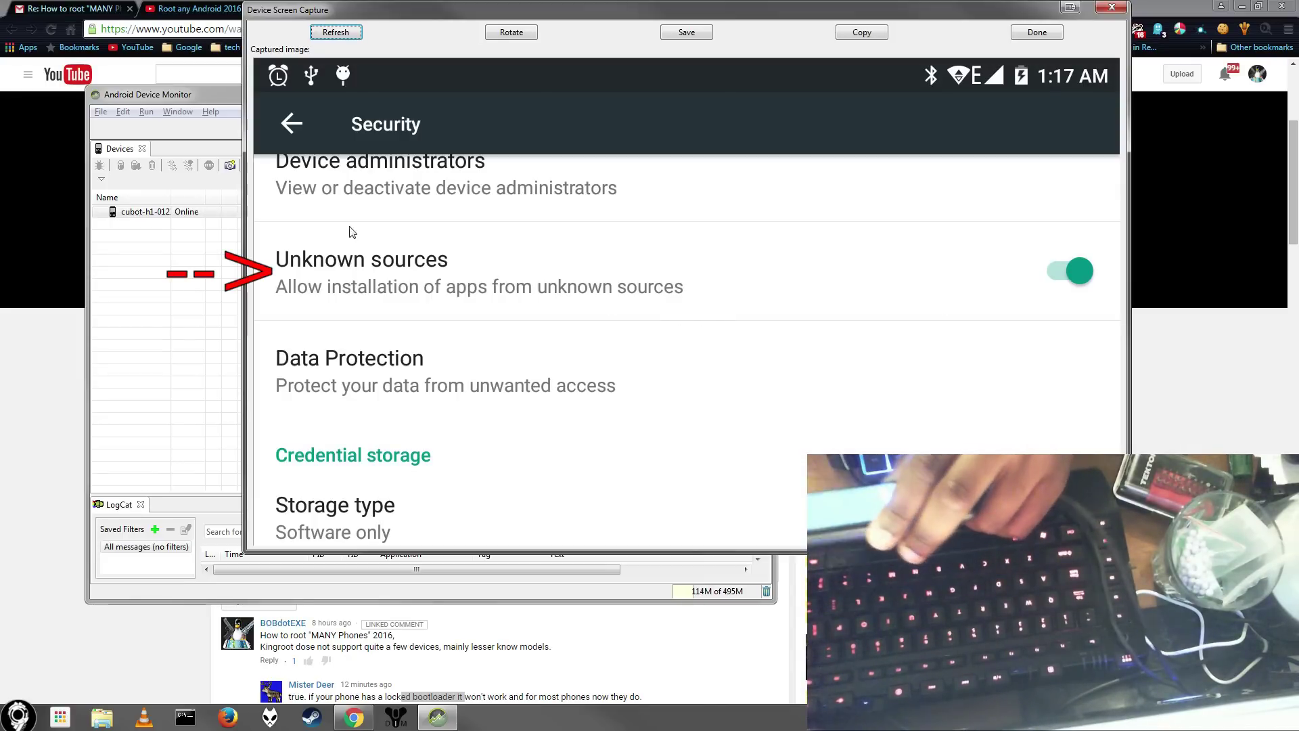
pyautogui.click(335, 31)
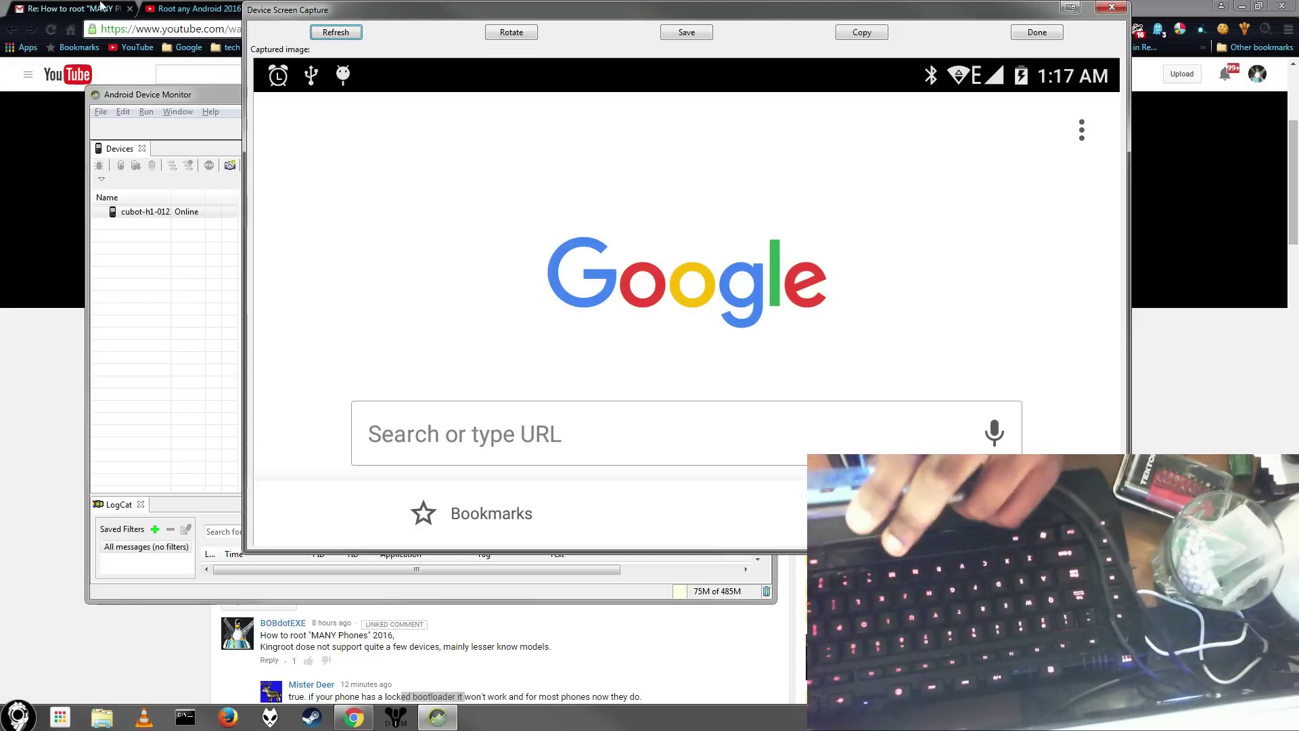
# Step: Refresh the capture for kingroot.net, check the tutorial, then capture the download app chooser
pyautogui.click(337, 34)
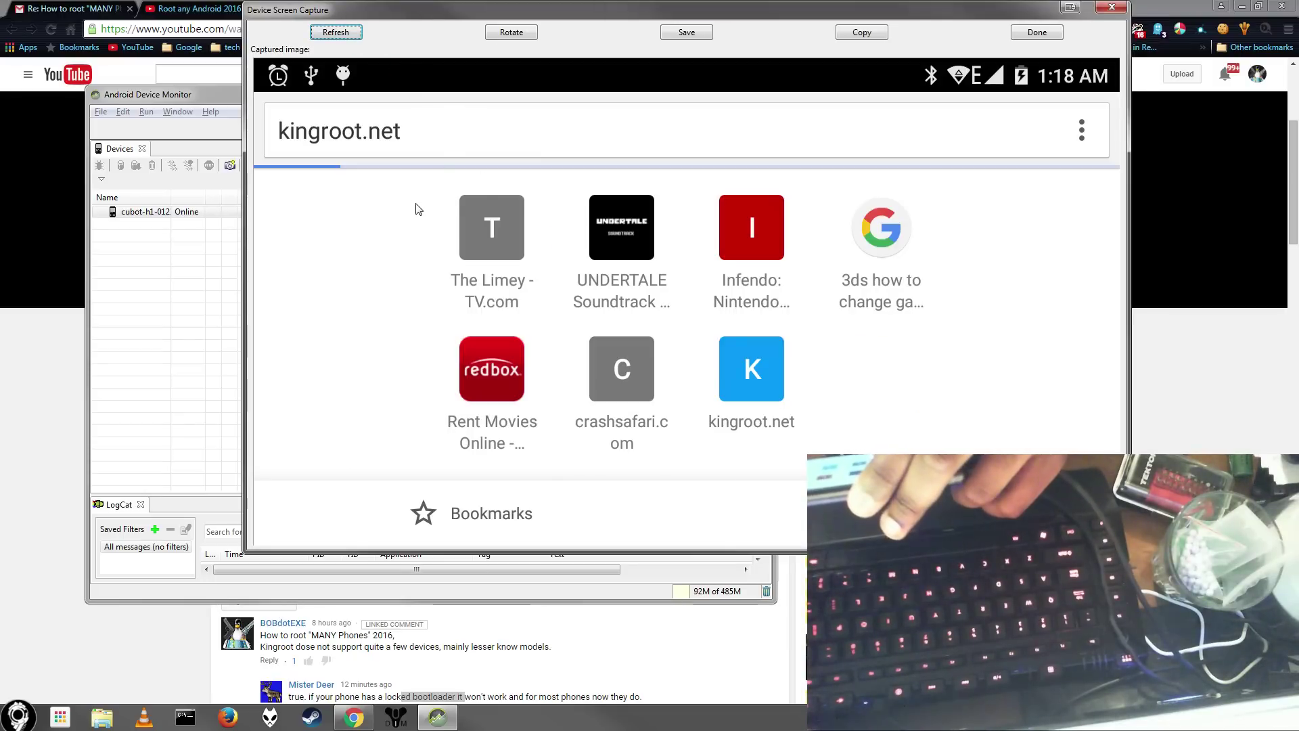
pyautogui.hotkey('alt', 'Tab')
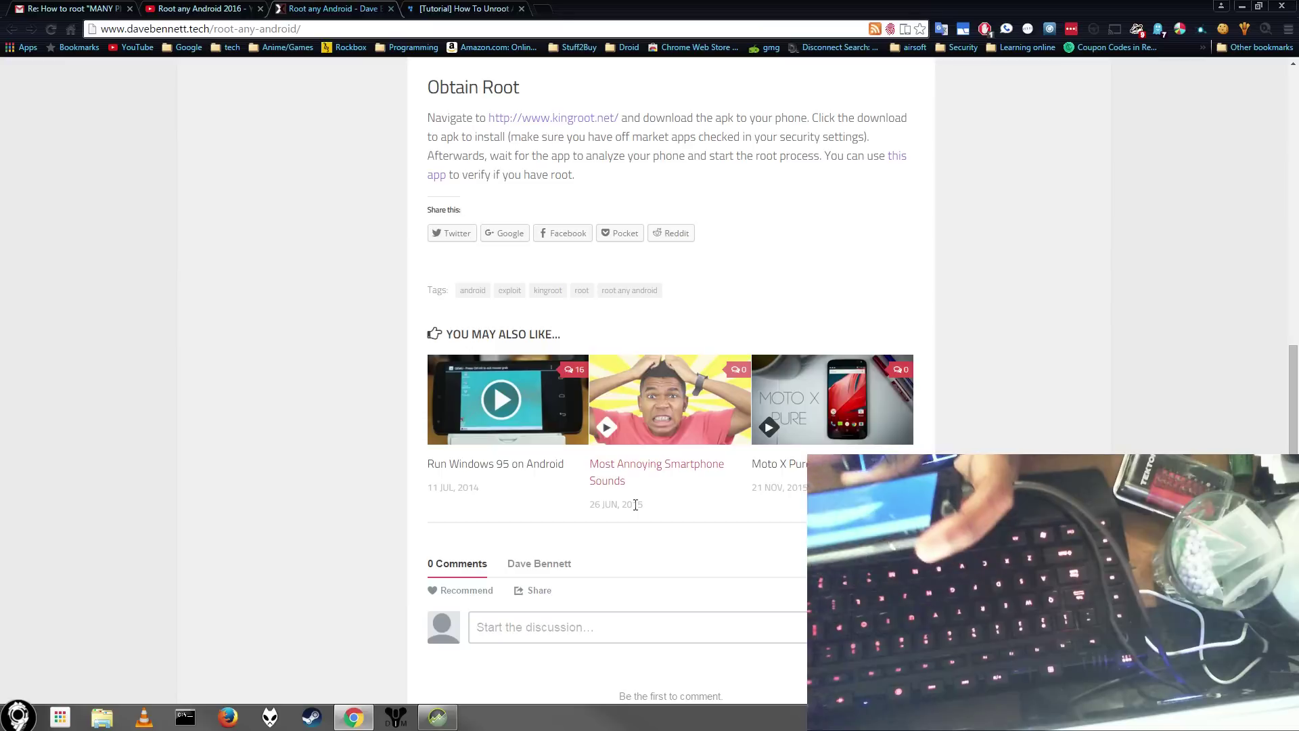
pyautogui.hotkey('alt', 'Tab')
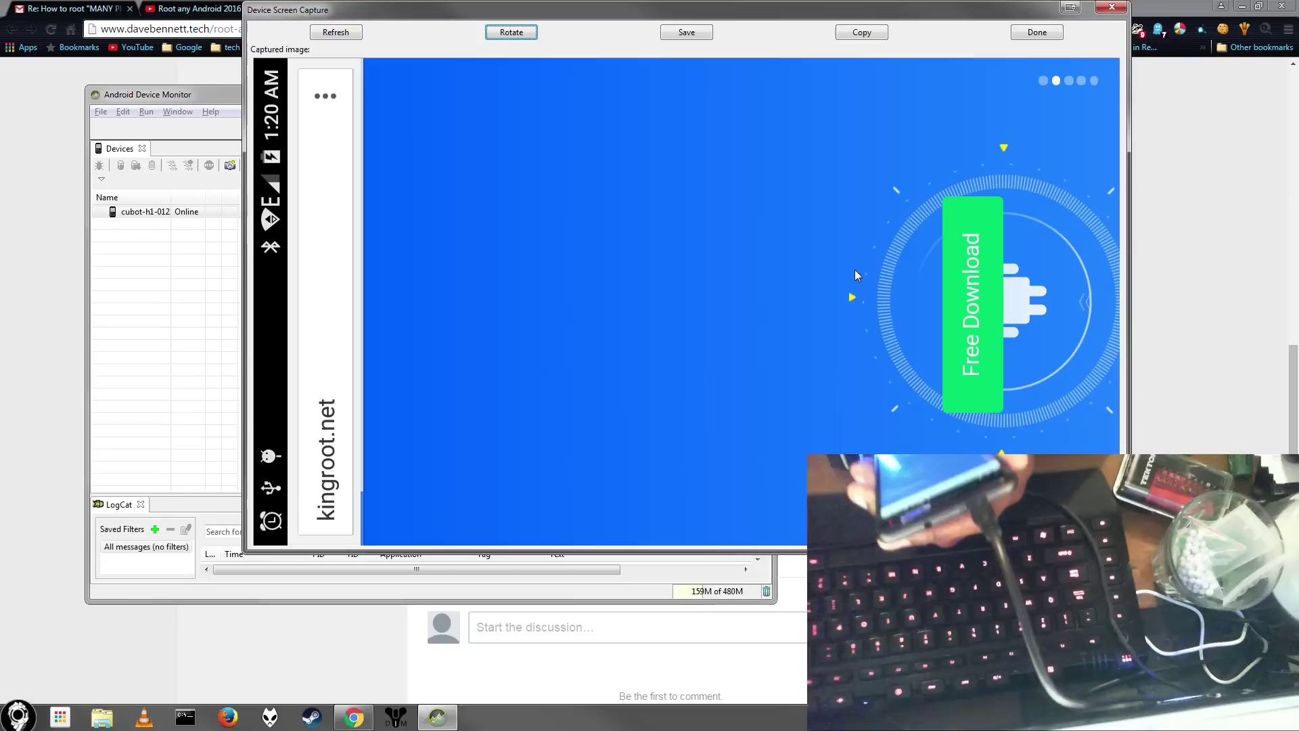
pyautogui.click(342, 33)
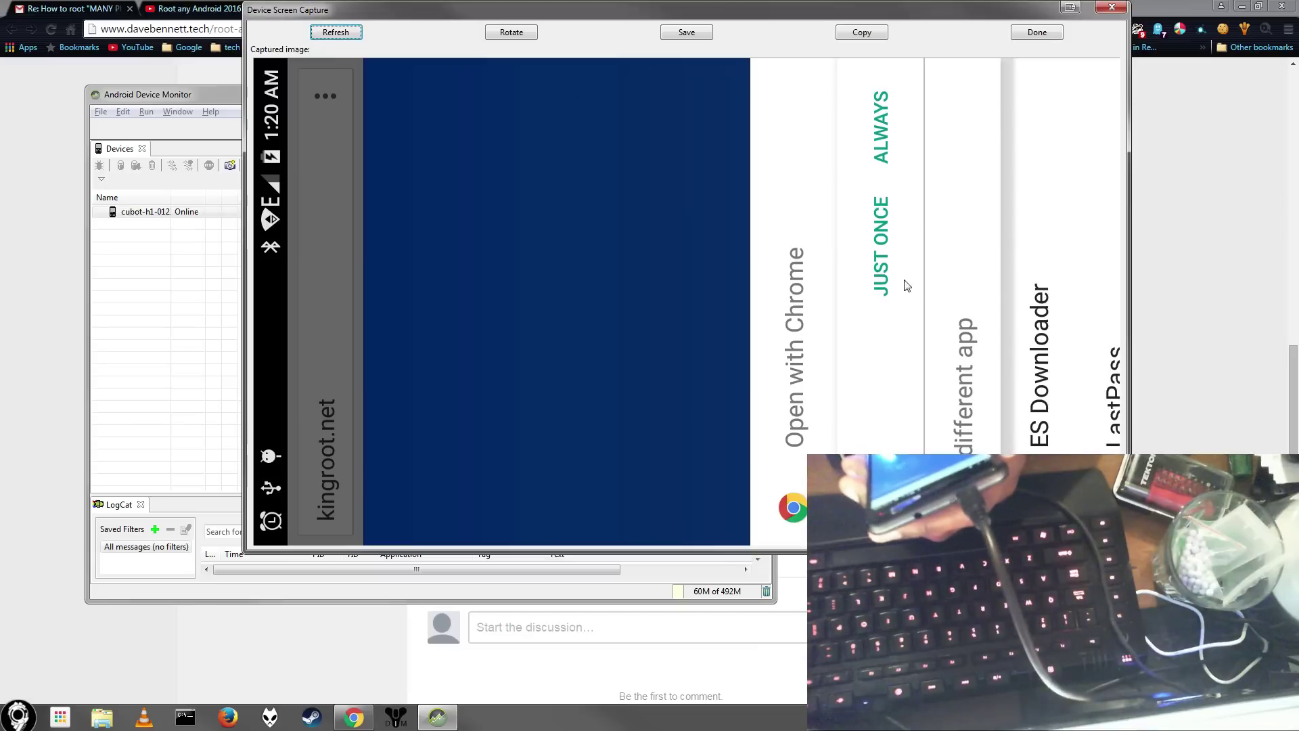
# Step: Refresh the capture past the malware warning and download warning to the KingRoot install screen
pyautogui.press('Return')
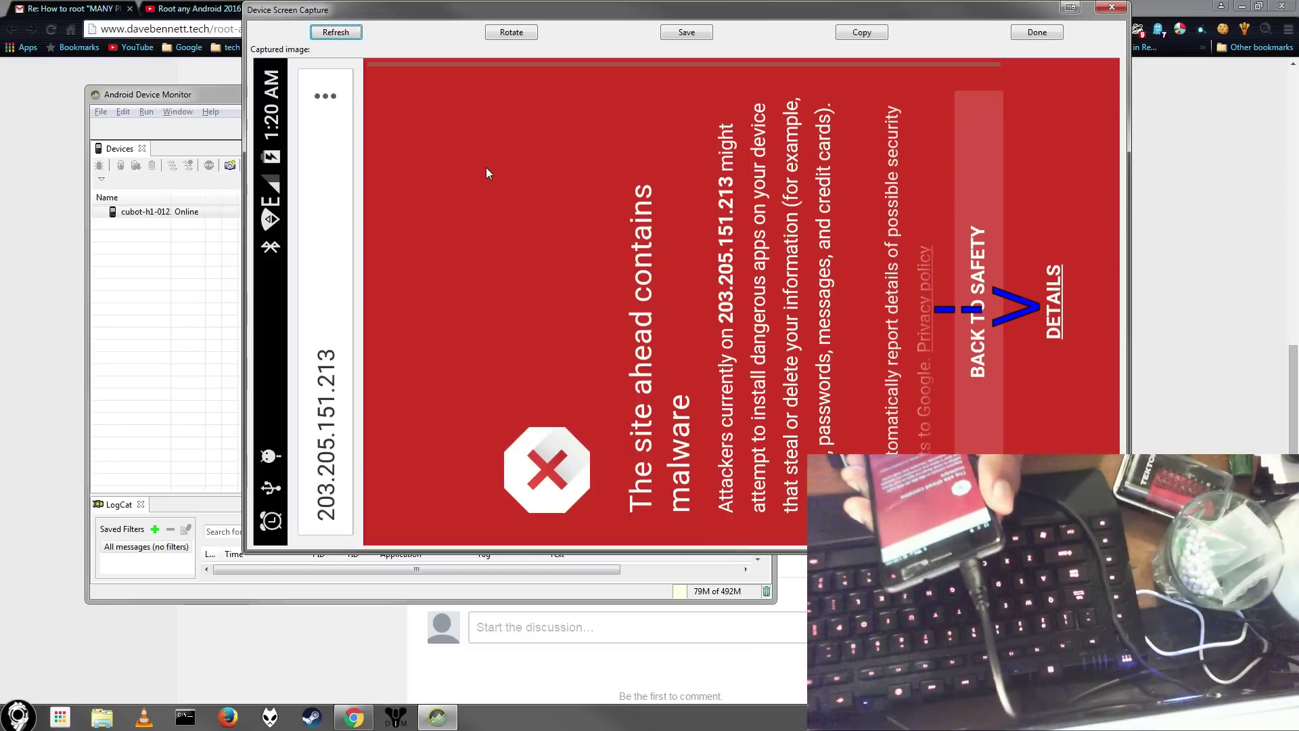
pyautogui.press('Return')
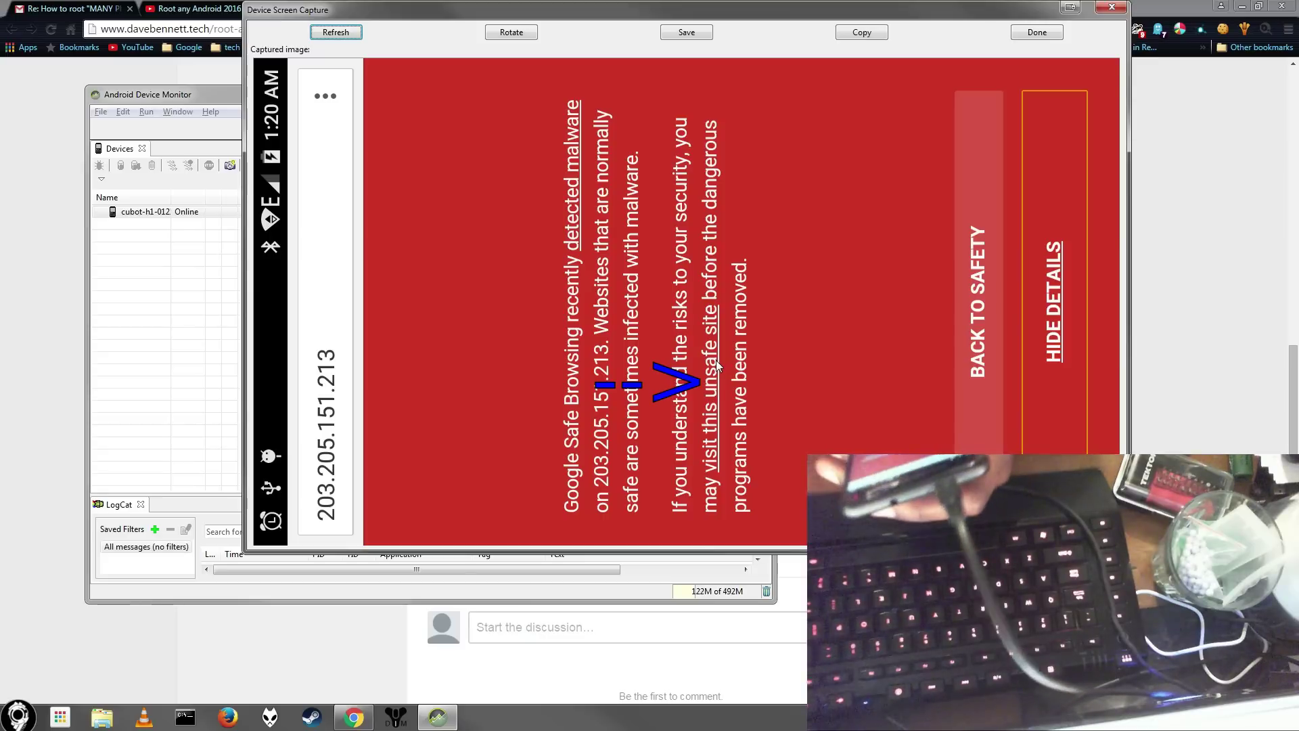
pyautogui.press('Return')
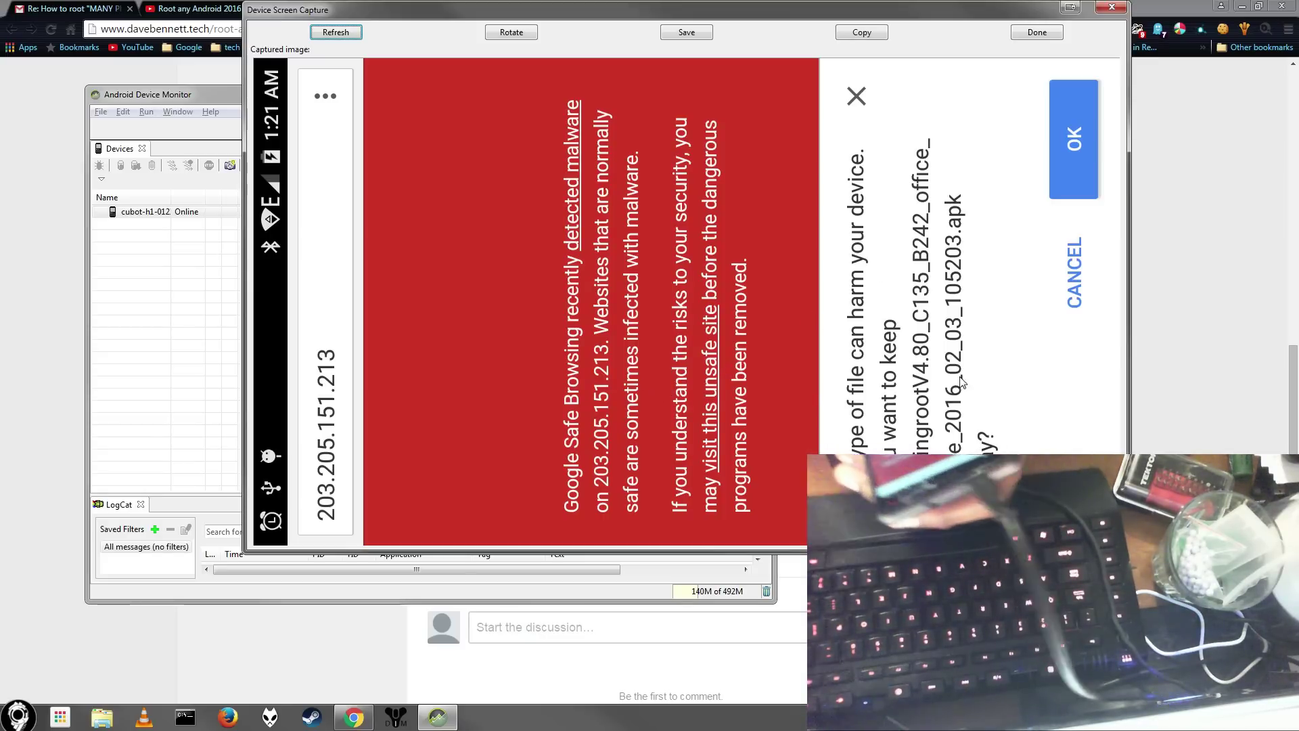
pyautogui.press('Return')
pyautogui.press('Return')
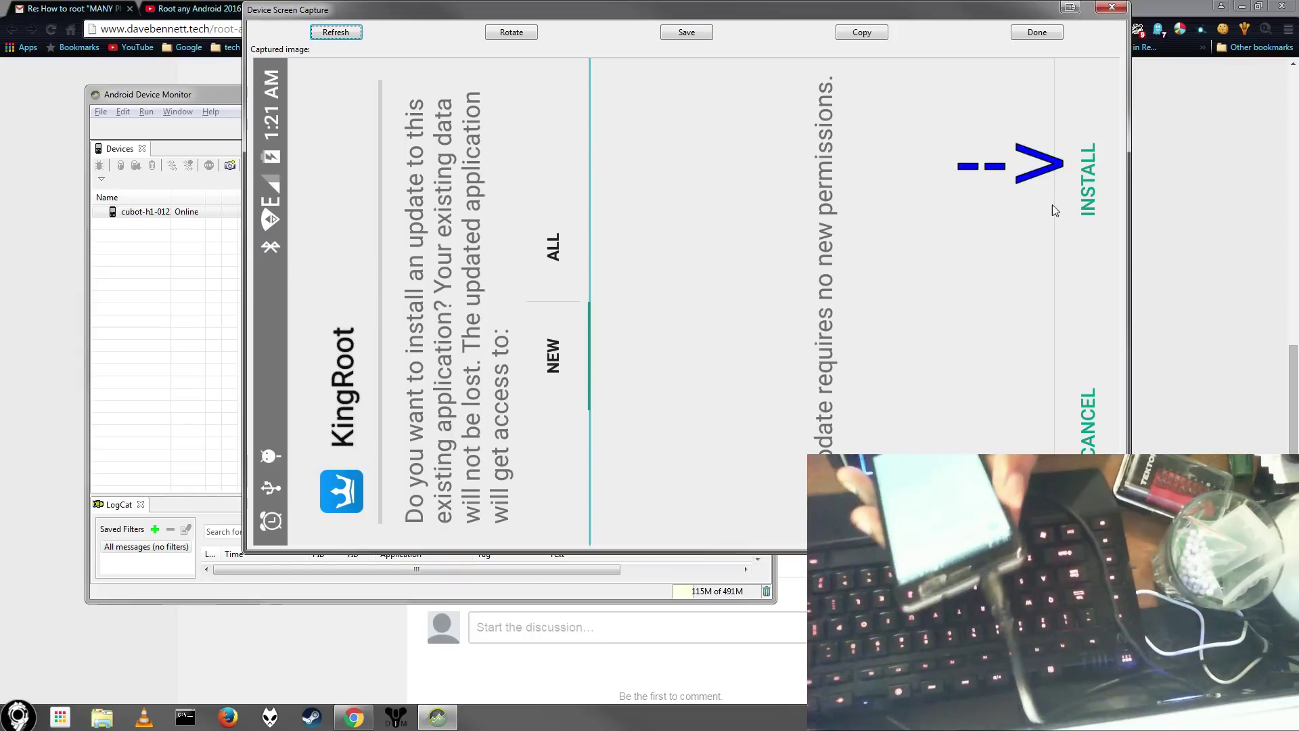
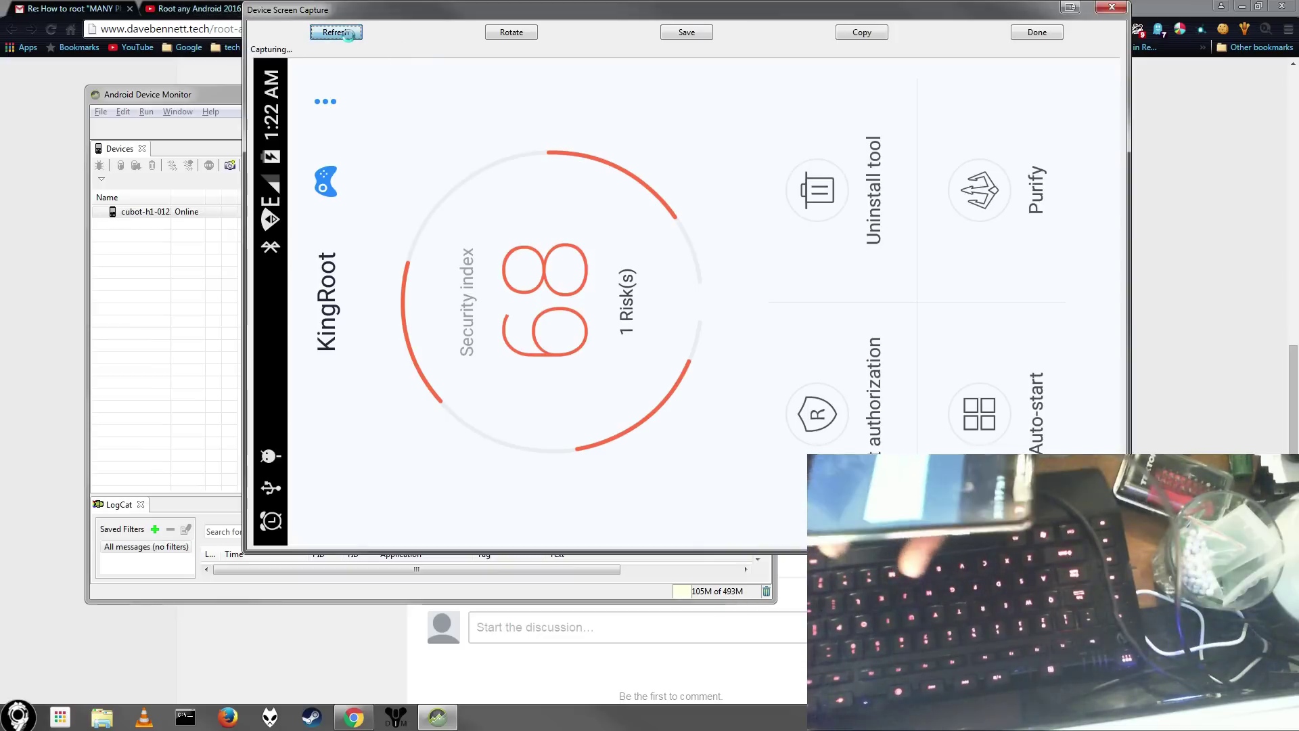
# Step: Recapture the phone screen twice so it shows SuperSU's SU binary install choice: NORMAL or TWRP/CWM
pyautogui.click(352, 35)
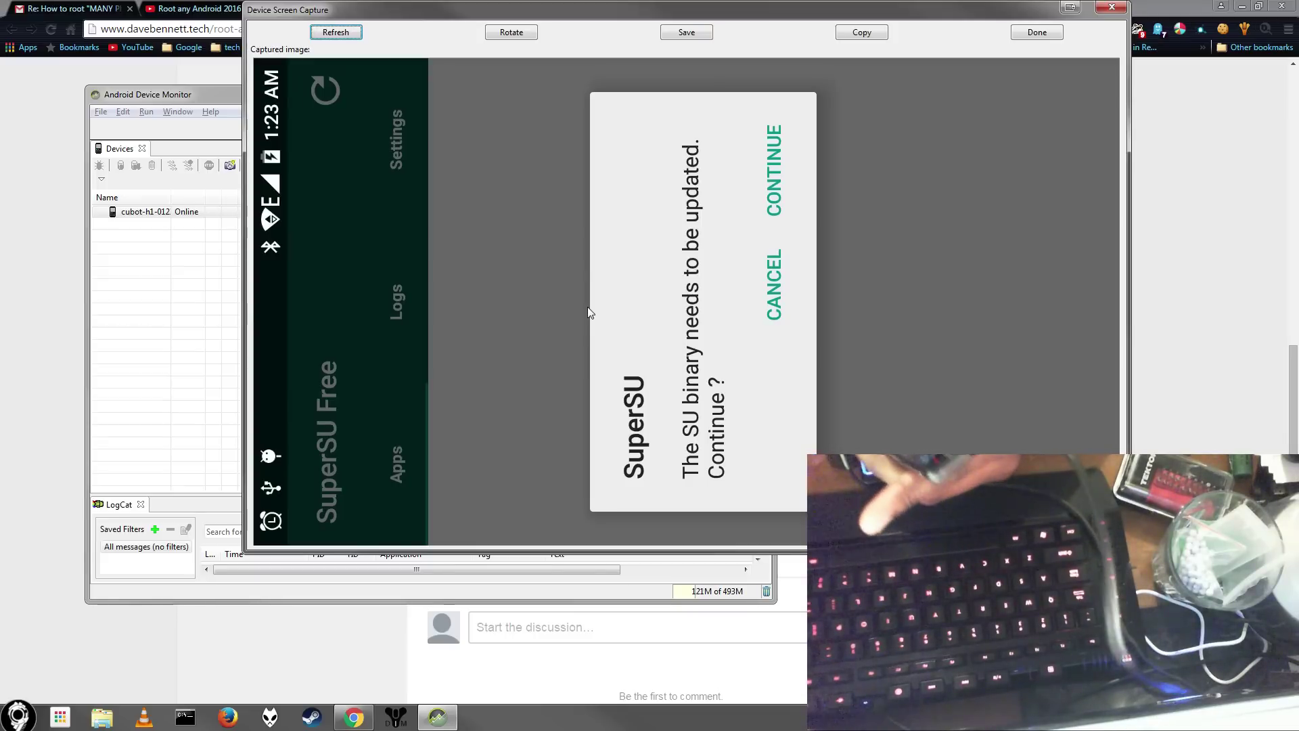
pyautogui.click(336, 31)
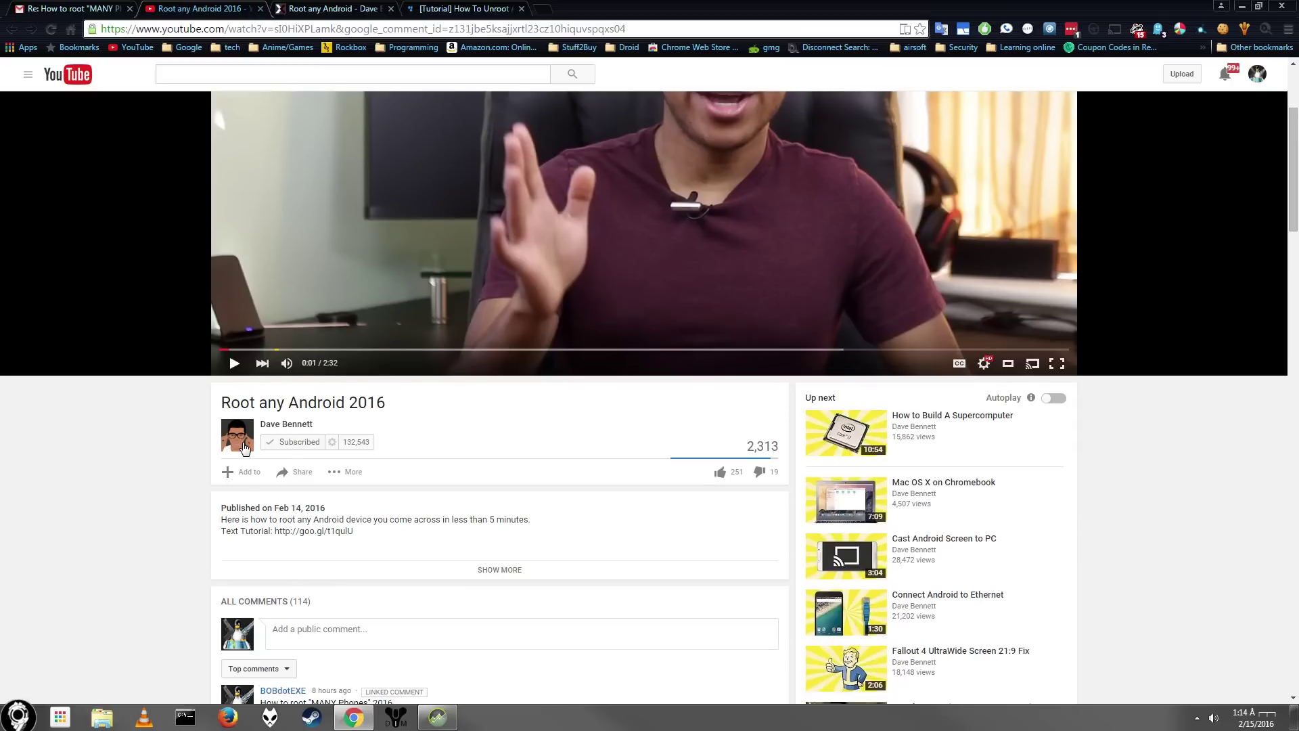
# Step: Scroll the Root any Android 2016 video page down to its comments, including the 'How to root MANY Phones 2016' link
pyautogui.scroll(3, 245, 448)
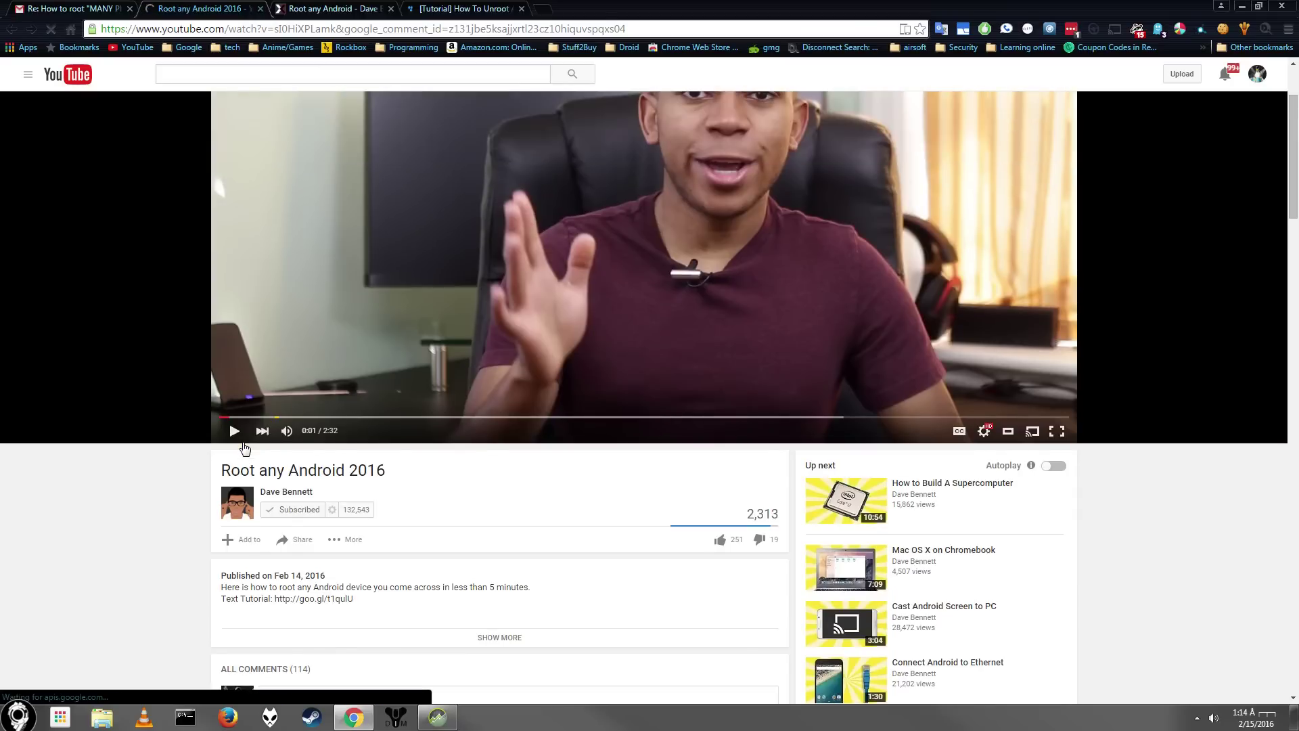
pyautogui.scroll(-4, 133, 450)
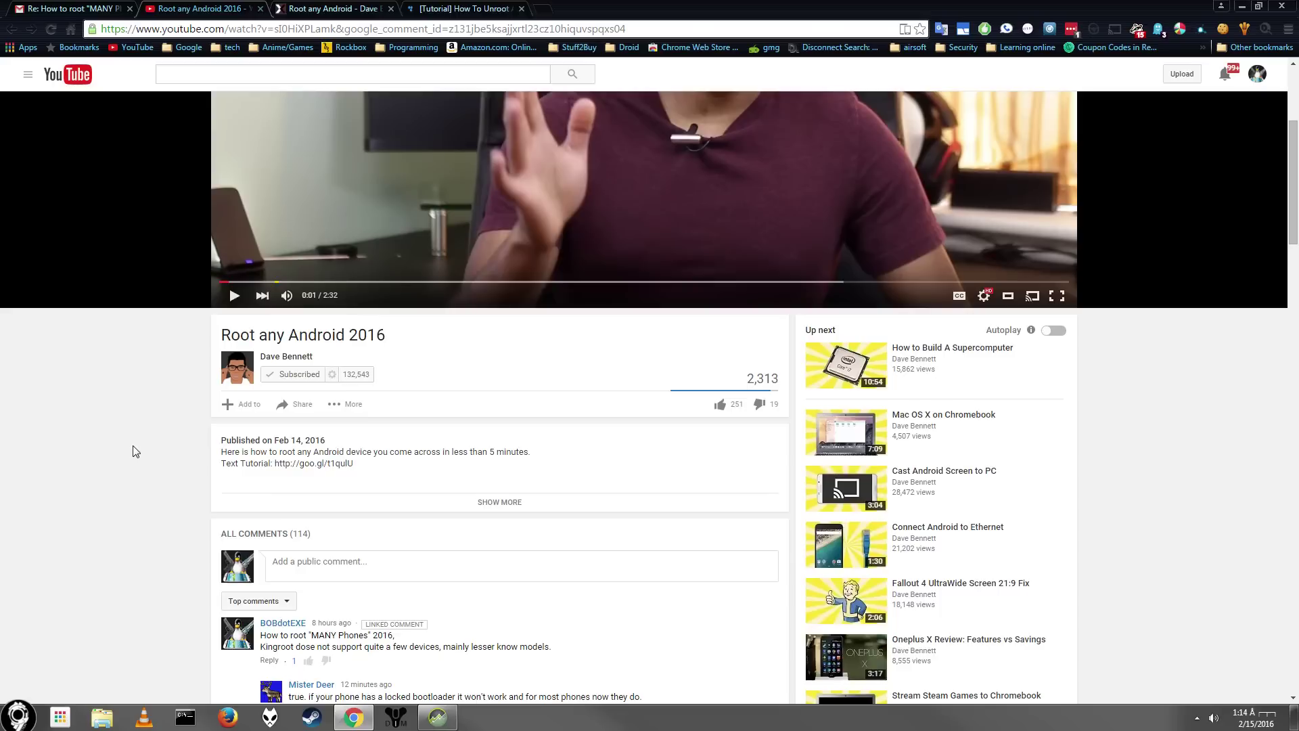
pyautogui.scroll(-1, 134, 450)
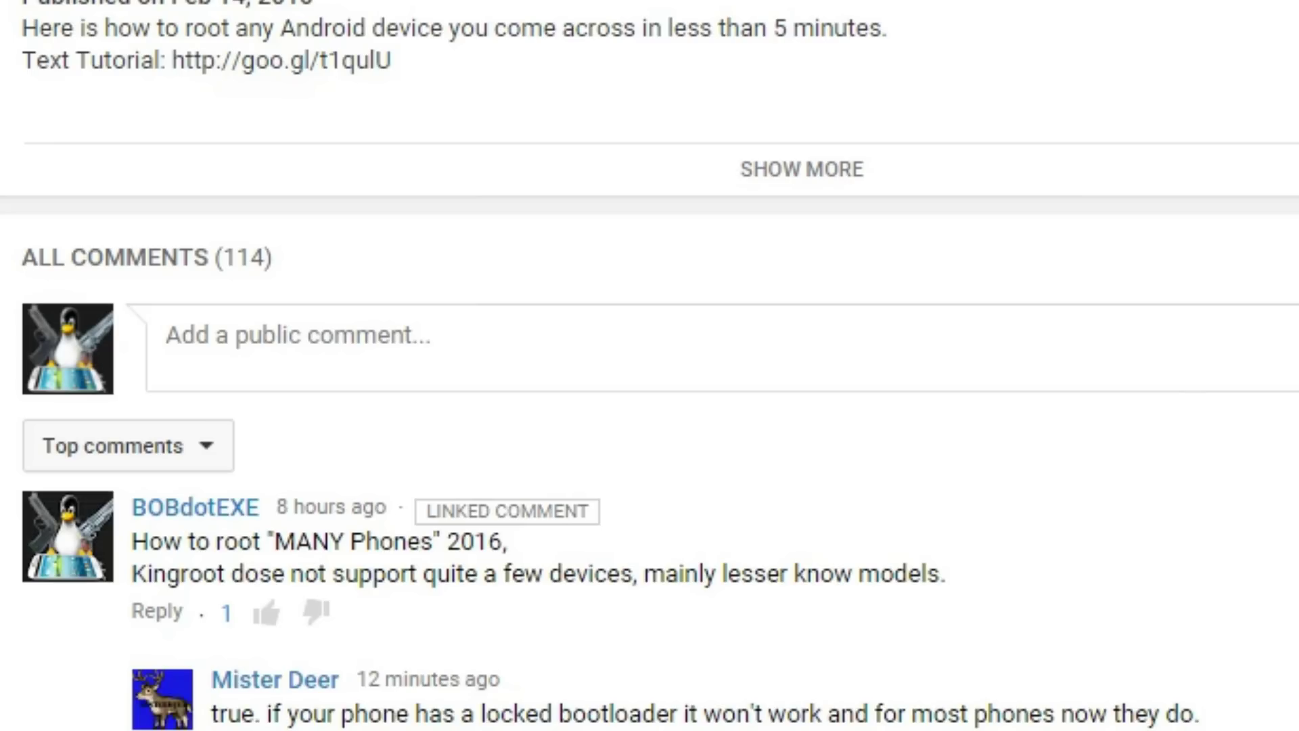